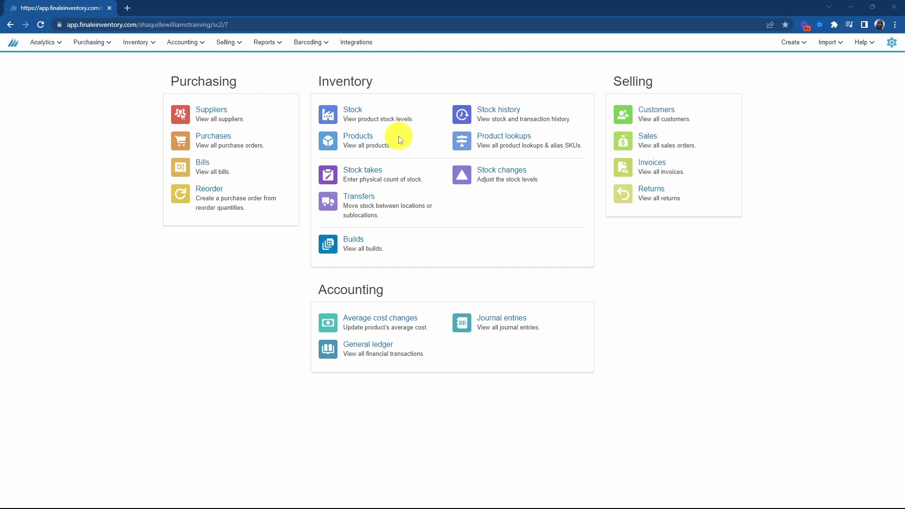
# - Open product MD-100 First-Aid Kit from the Products list and scroll to its empty bill of materials
pyautogui.click(372, 137)
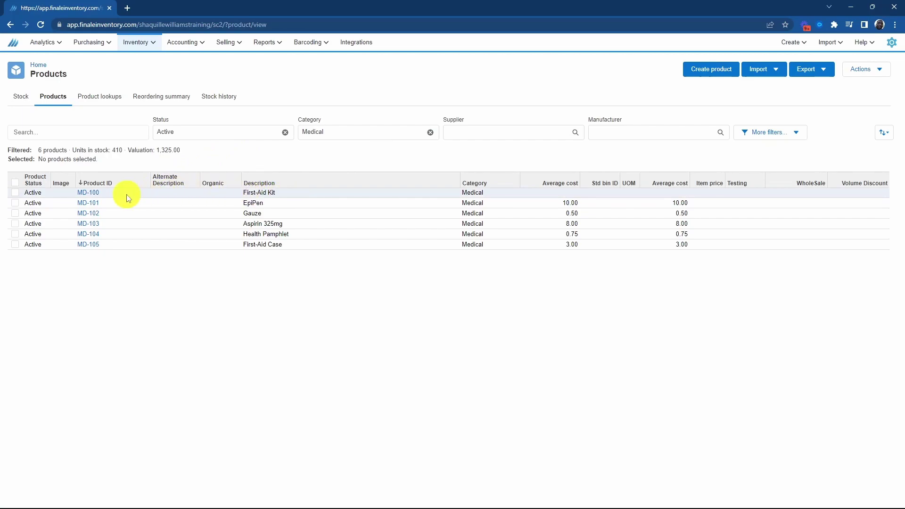
pyautogui.click(99, 195)
pyautogui.scroll(-3, 392, 315)
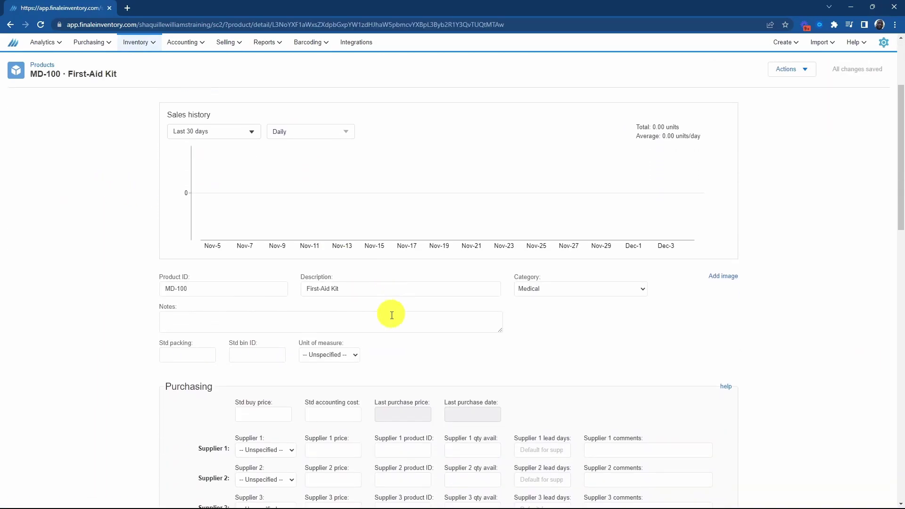
pyautogui.scroll(-20, 391, 315)
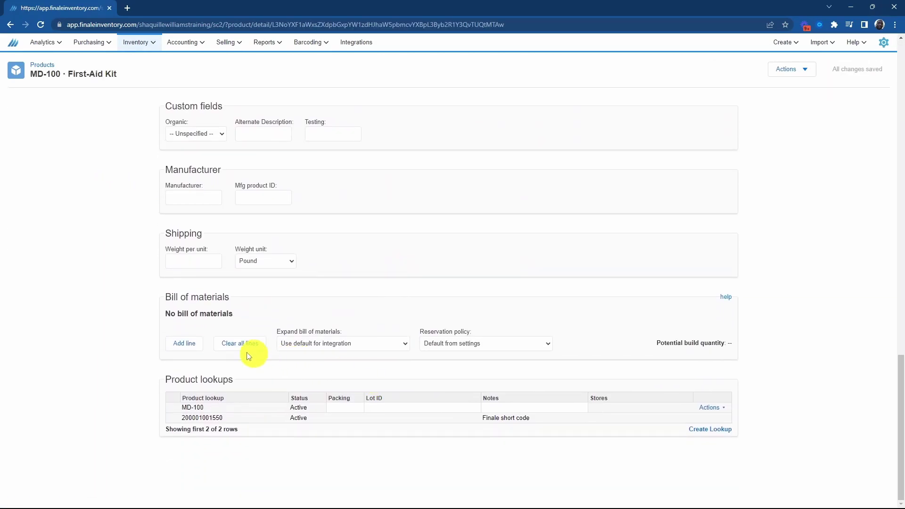
# - Add EpiPen, Gauze and Aspirin 325mg as the first three bill-of-materials components
pyautogui.click(182, 344)
pyautogui.click(235, 334)
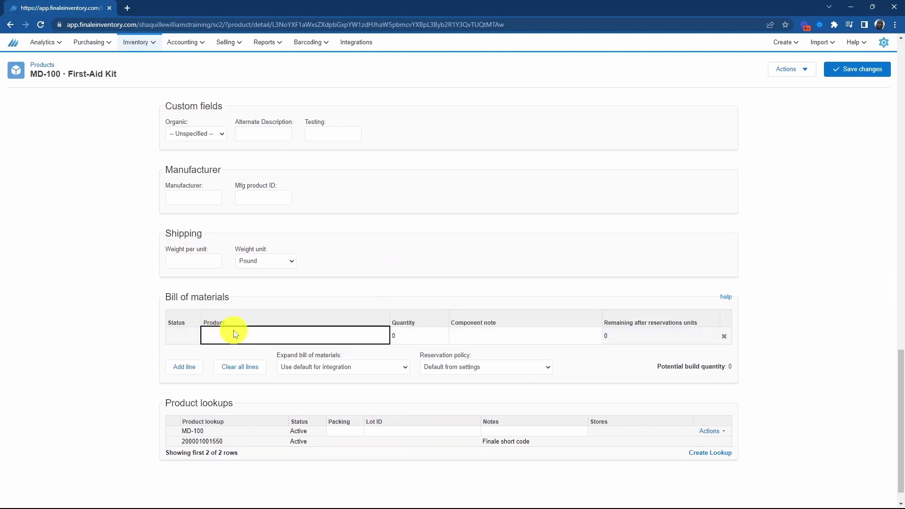
pyautogui.write('md')
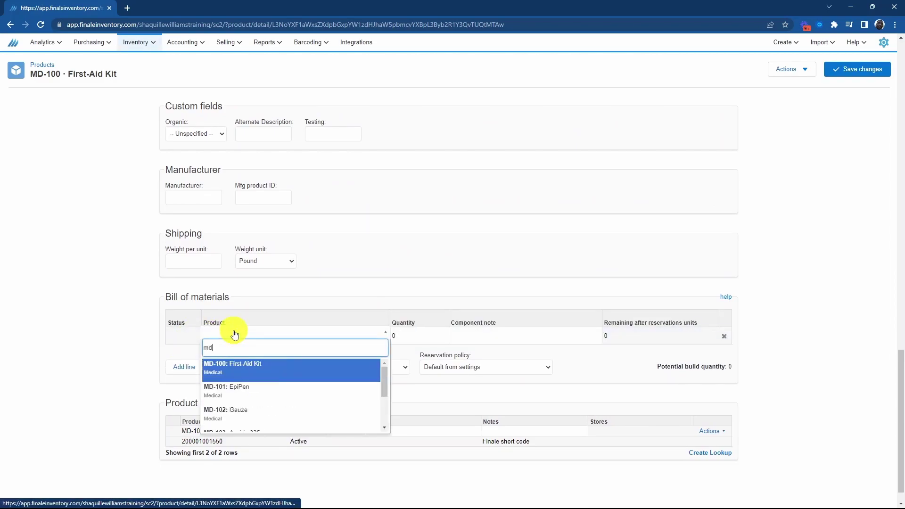
pyautogui.click(271, 393)
pyautogui.click(259, 353)
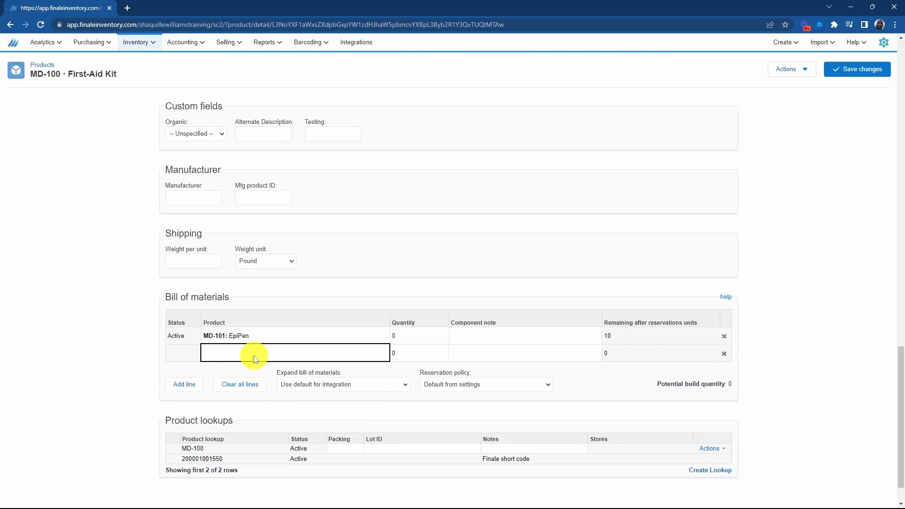
pyautogui.write('md')
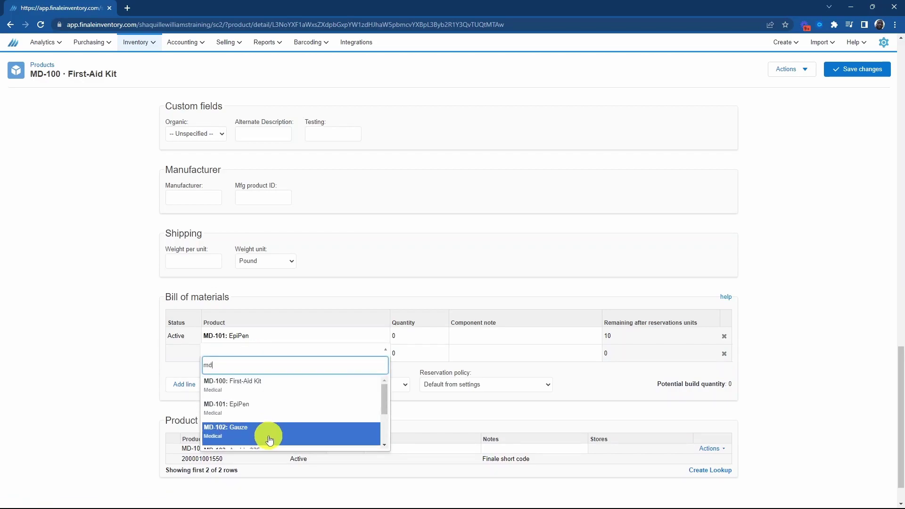
pyautogui.click(263, 429)
pyautogui.click(184, 384)
pyautogui.click(246, 371)
pyautogui.write('md')
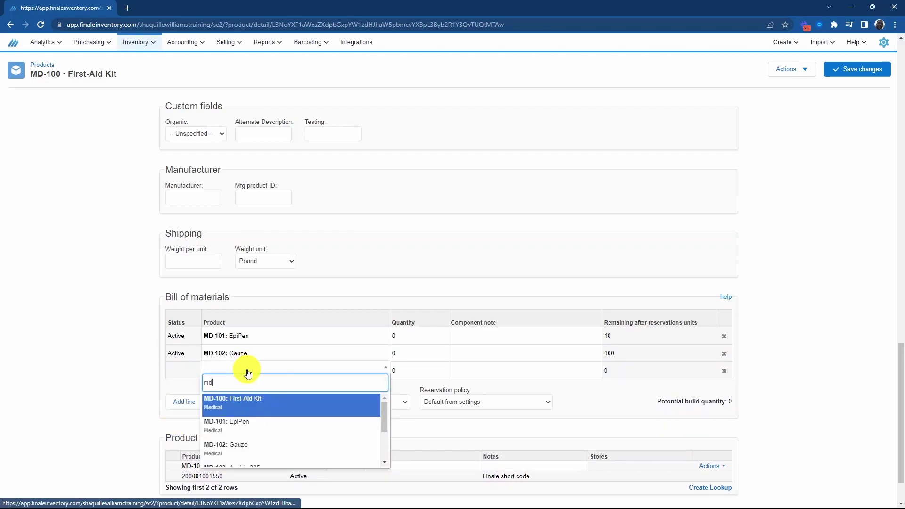
pyautogui.scroll(-1, 257, 451)
pyautogui.click(261, 429)
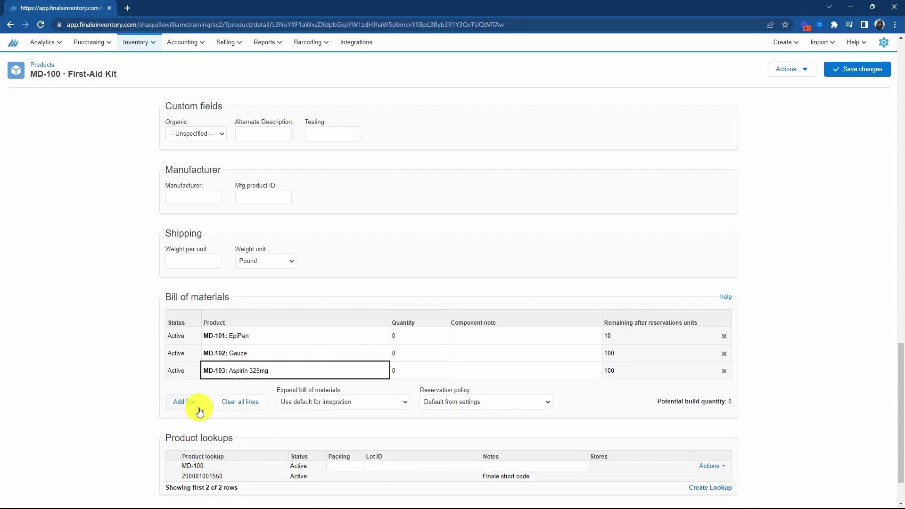
# - Add Health Pamphlet and First-Aid Case as the fourth and fifth components
pyautogui.click(238, 394)
pyautogui.write('md')
pyautogui.scroll(-2, 255, 446)
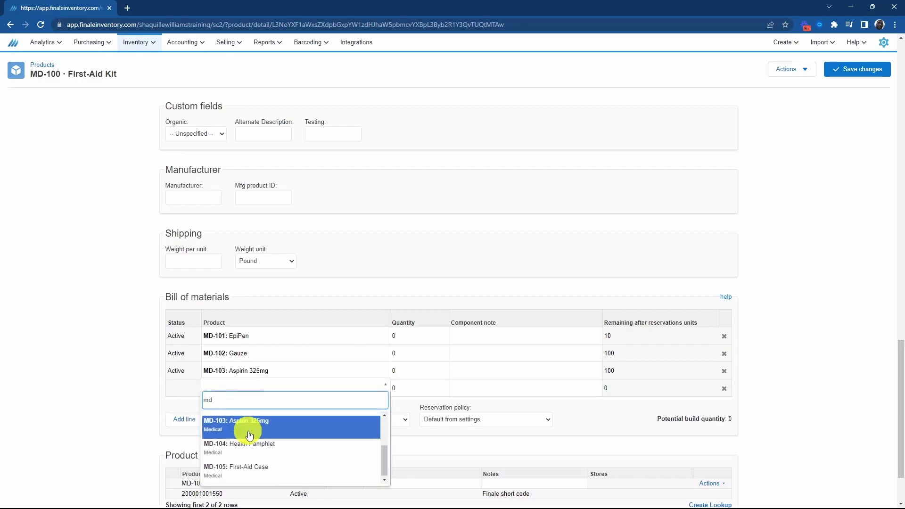
pyautogui.click(292, 449)
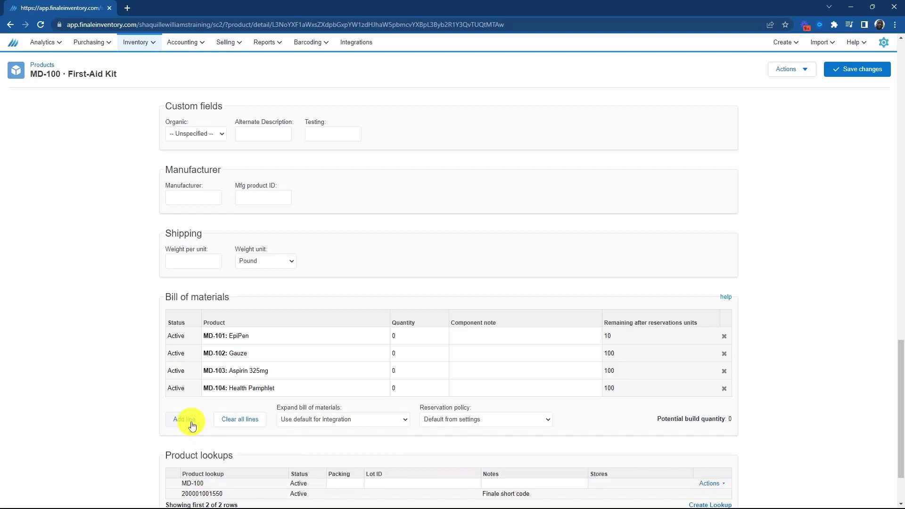
pyautogui.click(236, 416)
pyautogui.write('md')
pyautogui.scroll(-5, 262, 424)
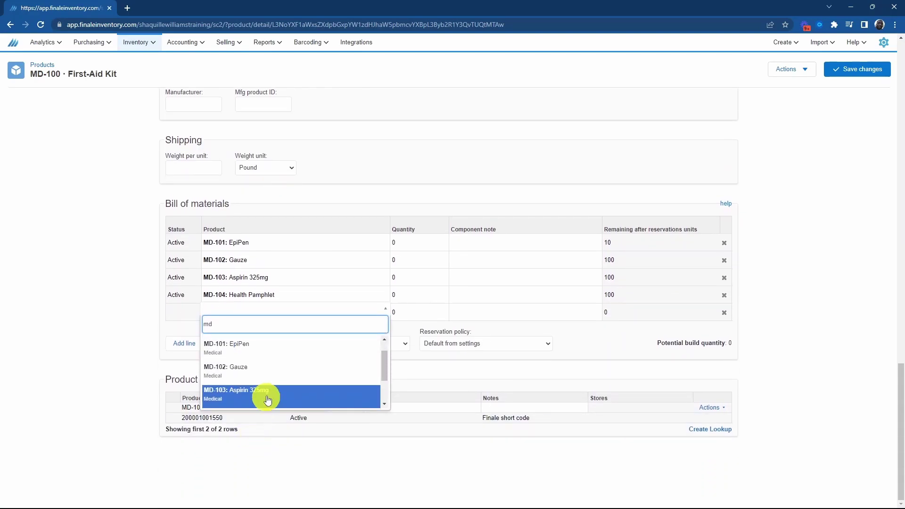
pyautogui.click(303, 391)
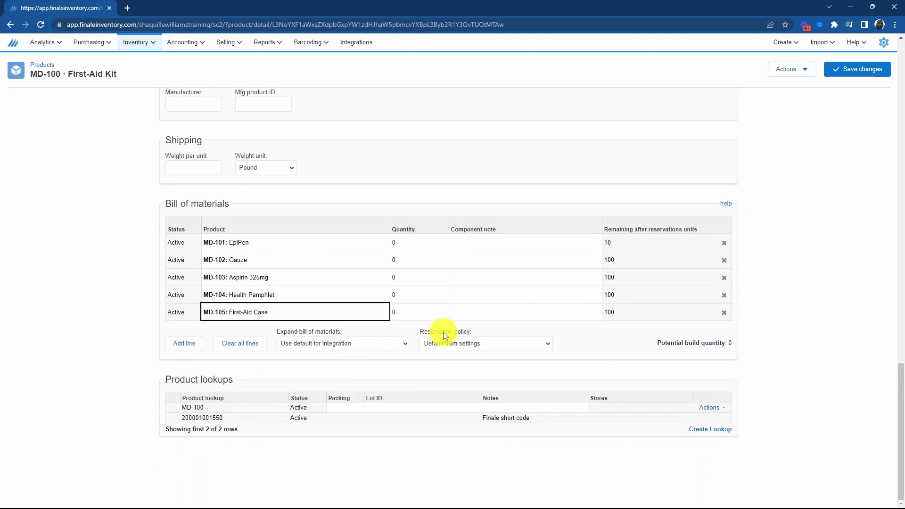
# - Enter per-kit quantities 1, 10, 1, 1 and 1 for EpiPen, Gauze, Aspirin, Health Pamphlet and First-Aid Case
pyautogui.click(437, 250)
pyautogui.write('1')
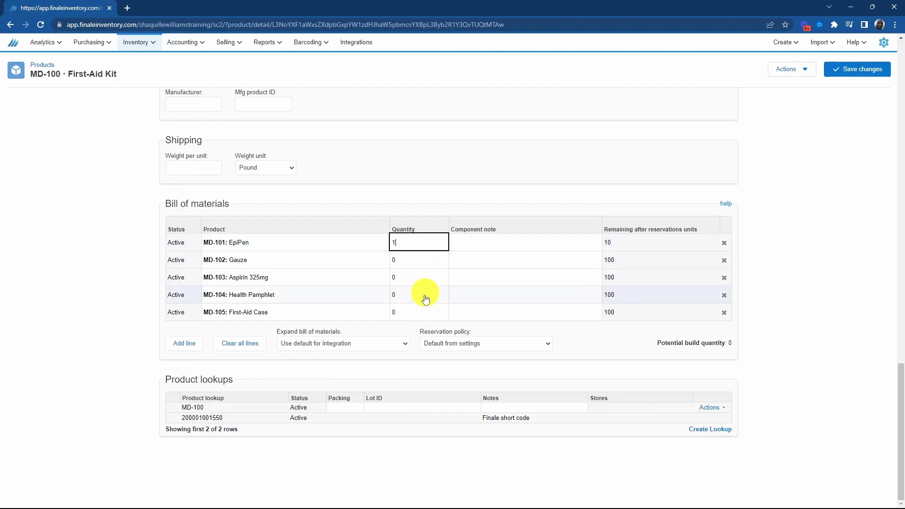
pyautogui.click(425, 259)
pyautogui.write('10')
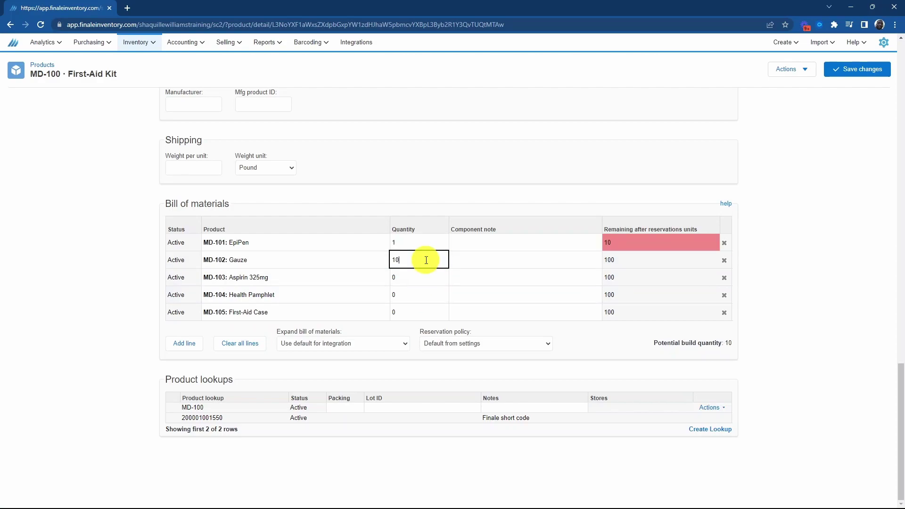
pyautogui.click(415, 274)
pyautogui.write('1')
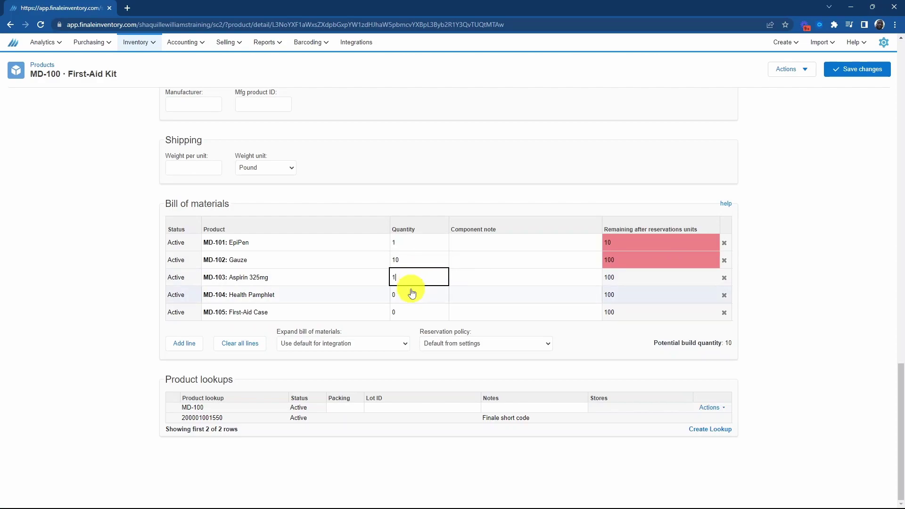
pyautogui.click(417, 294)
pyautogui.write('1')
pyautogui.click(408, 311)
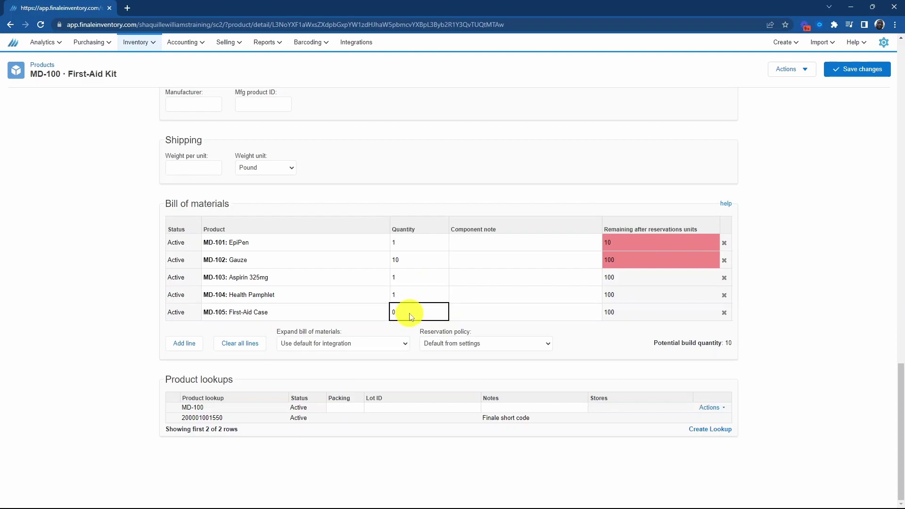
pyautogui.write('1')
# - Save the First-Aid Kit's bill of materials and go to Inventory > Builds
pyautogui.click(851, 70)
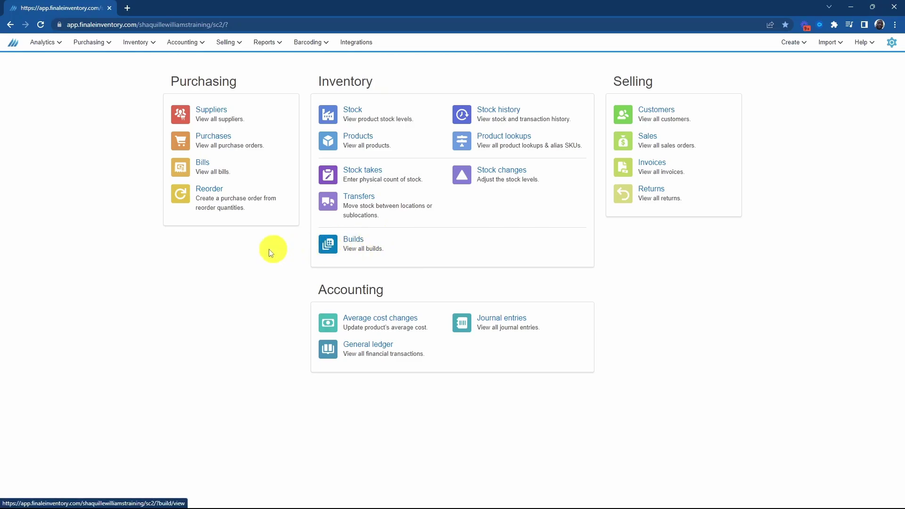
pyautogui.click(142, 43)
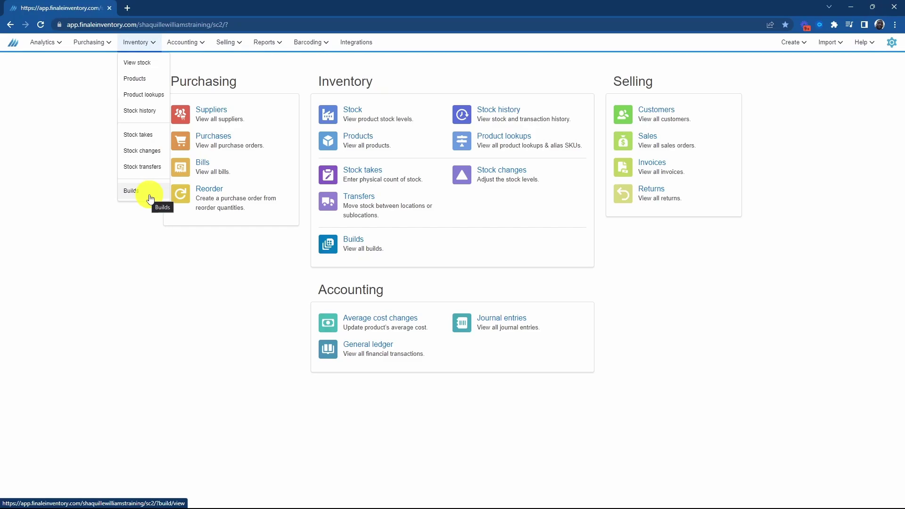
pyautogui.click(150, 199)
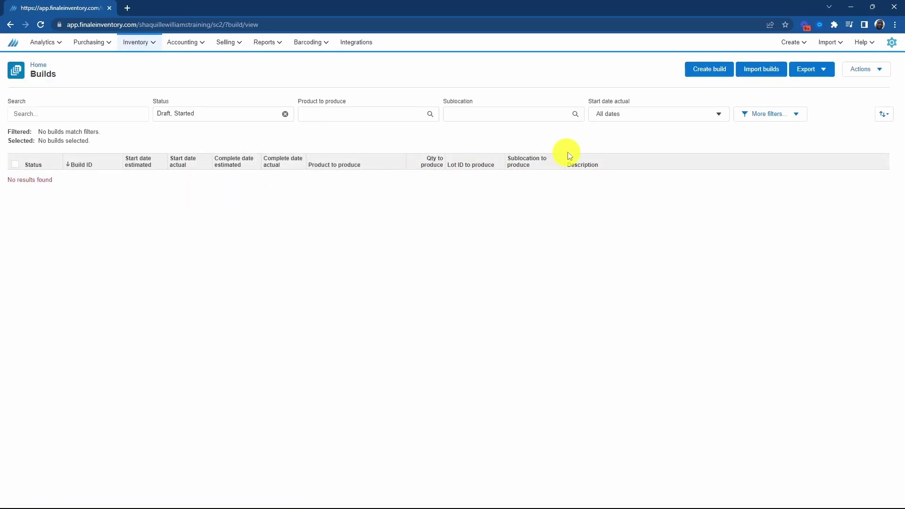
# - Start a new build and enter 12/5/2022 as its build ID
pyautogui.click(714, 71)
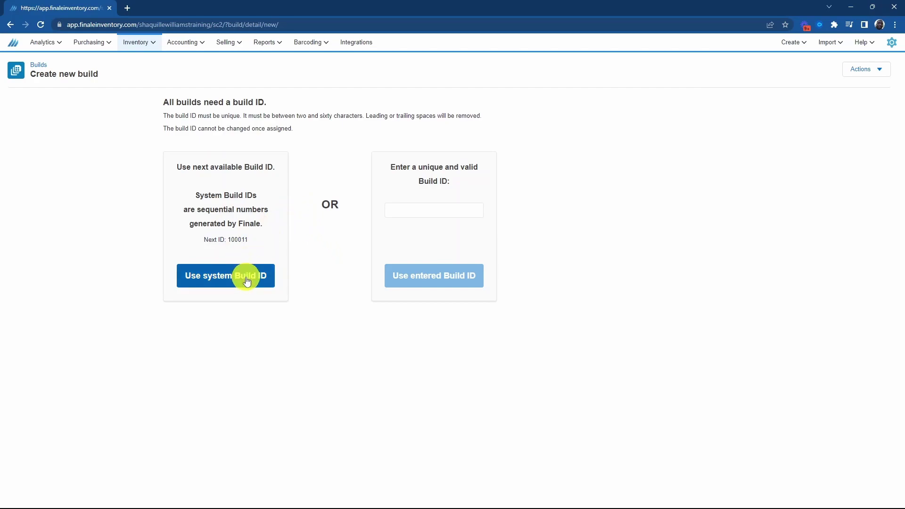
pyautogui.click(420, 212)
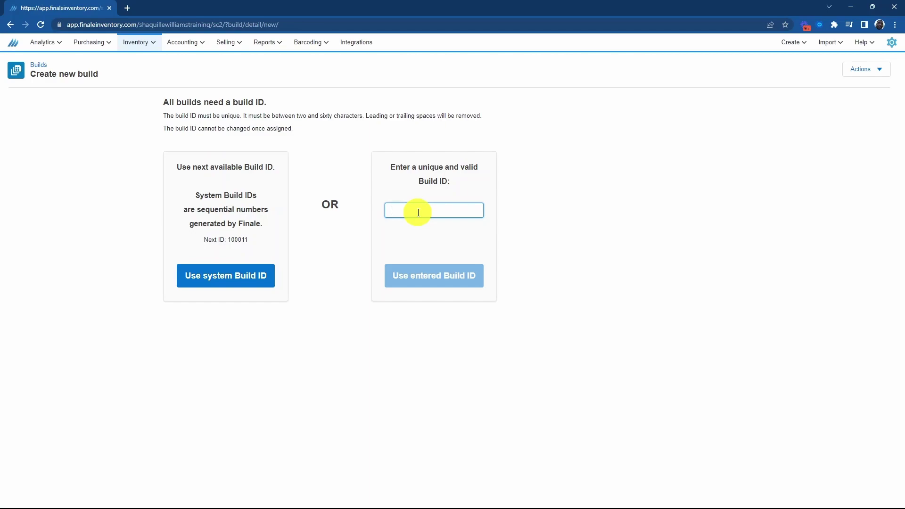
pyautogui.write('12')
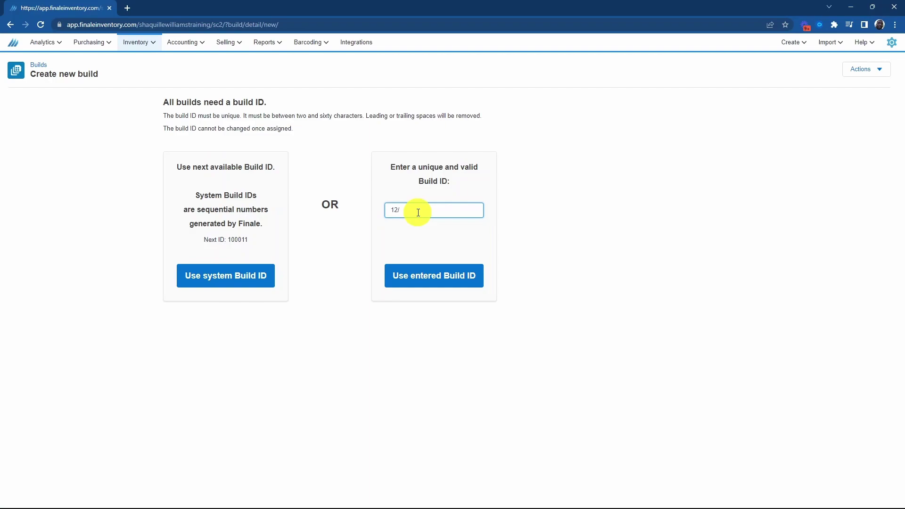
pyautogui.write('/5/2022')
# - Create build 12/5/2022 and choose MD-100: First-Aid Kit as the product to produce
pyautogui.click(440, 277)
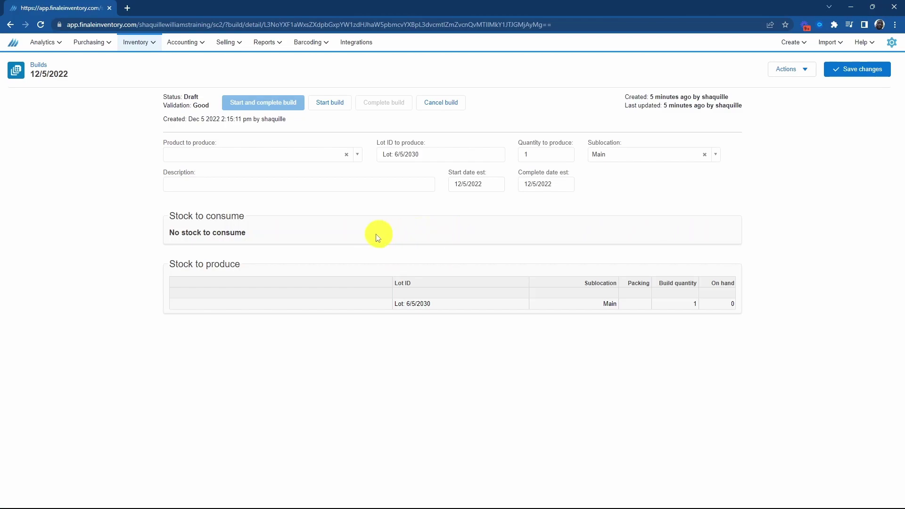
pyautogui.click(257, 157)
pyautogui.write('kit')
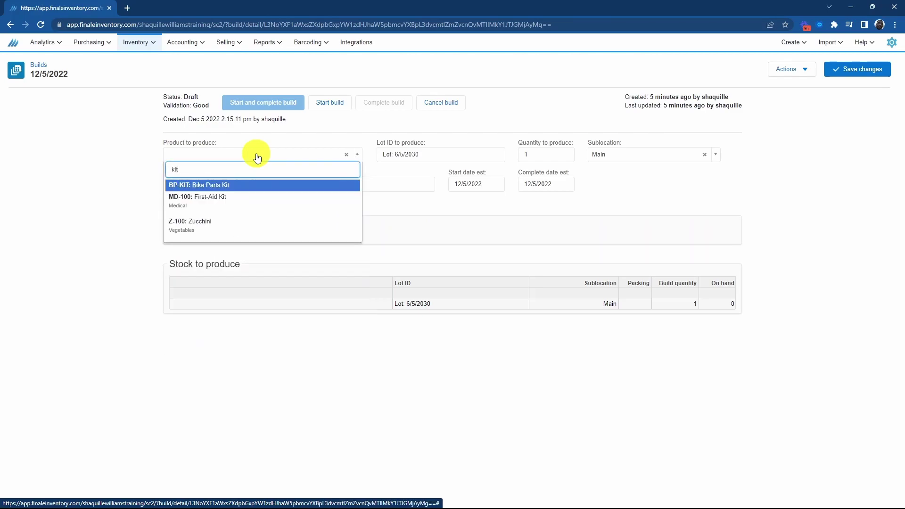
pyautogui.doubleClick(261, 177)
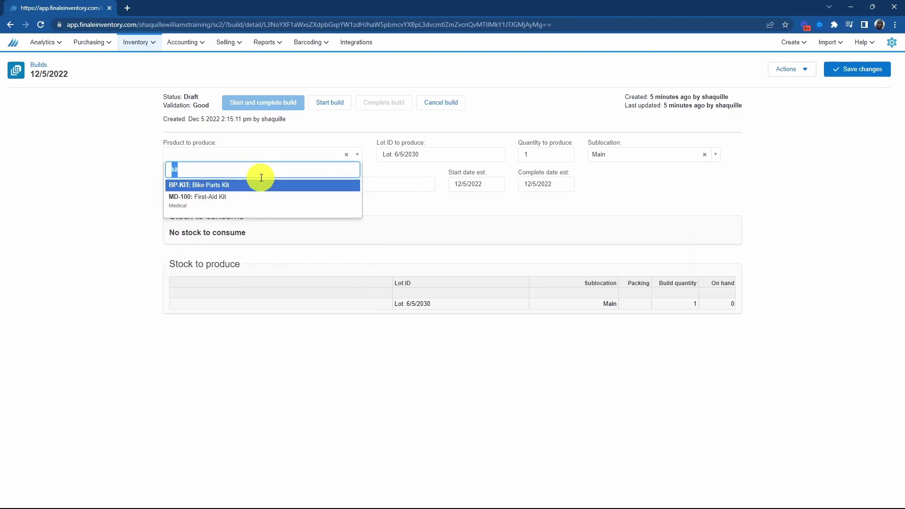
pyautogui.write('first')
pyautogui.click(262, 185)
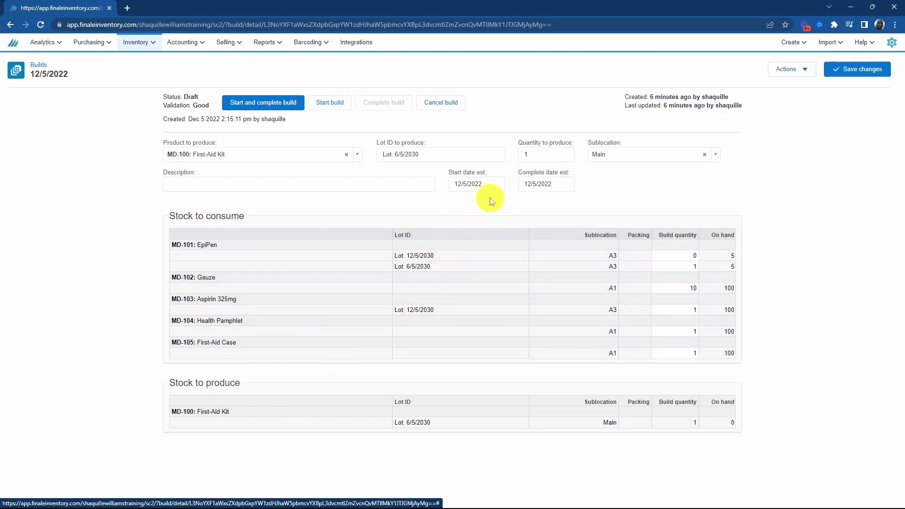
# - Set the quantity to produce to 10 and replace the lot ID with 6/5/2030
pyautogui.click(550, 155)
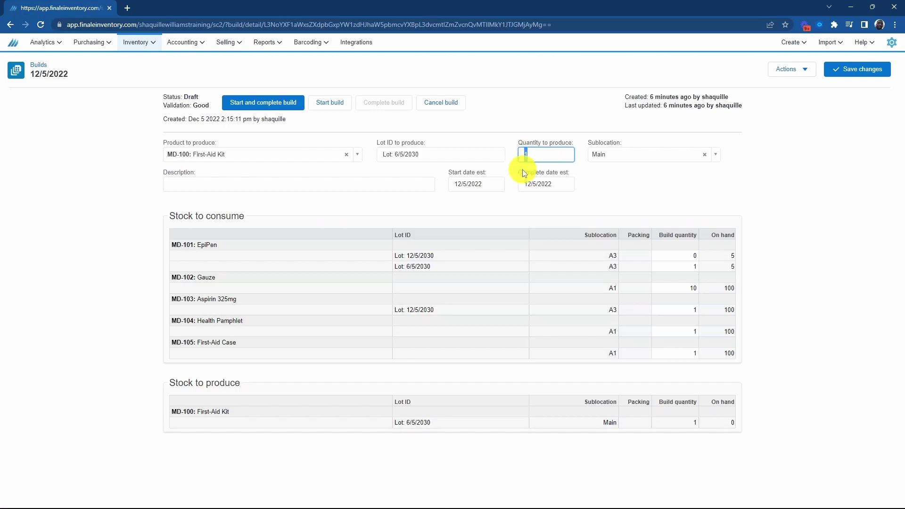
pyautogui.write('10')
pyautogui.moveTo(437, 150); pyautogui.dragTo(384, 150)
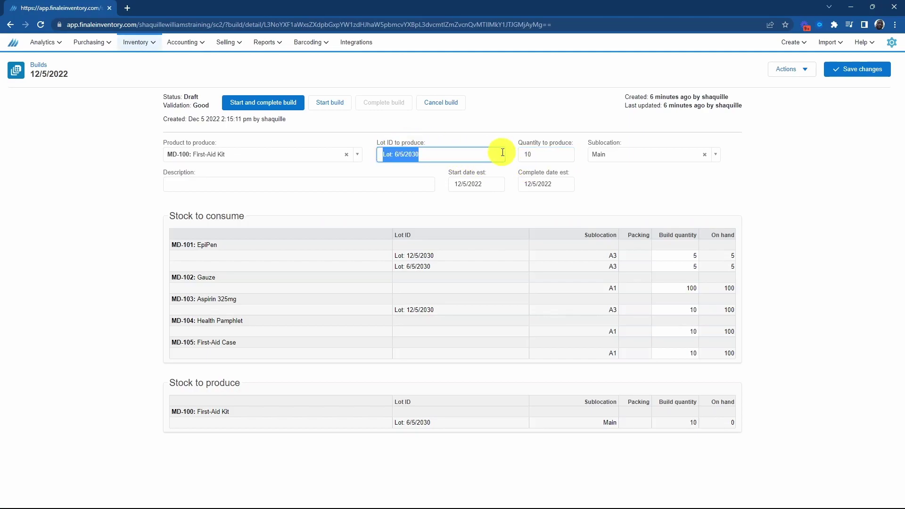
pyautogui.press('BackSpace')
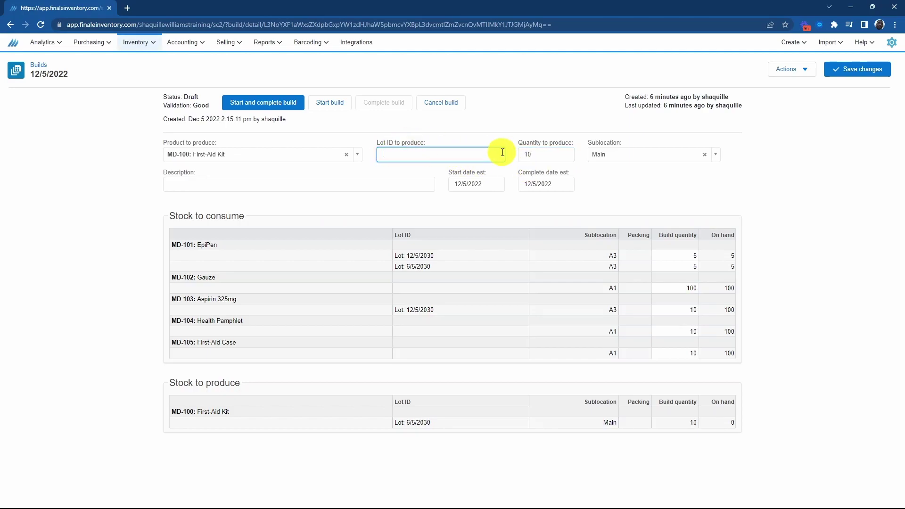
pyautogui.click(469, 140)
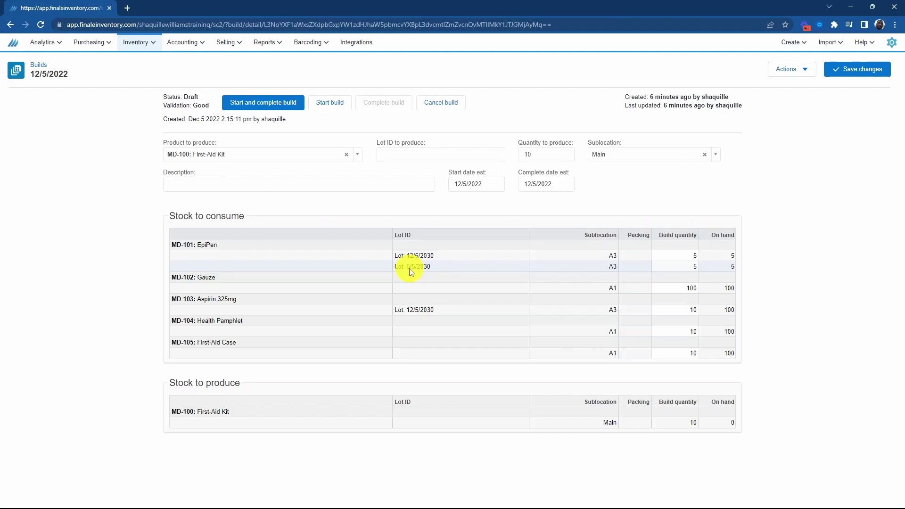
pyautogui.click(389, 154)
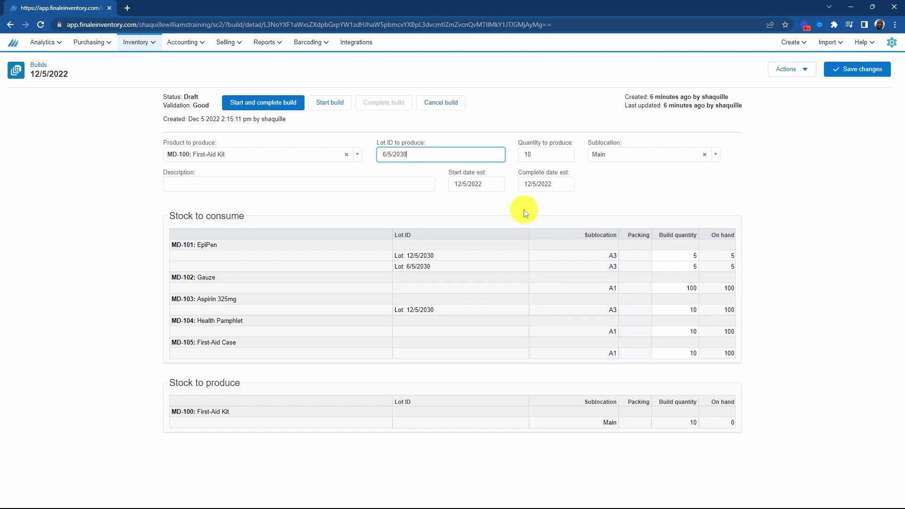
pyautogui.press('Return')
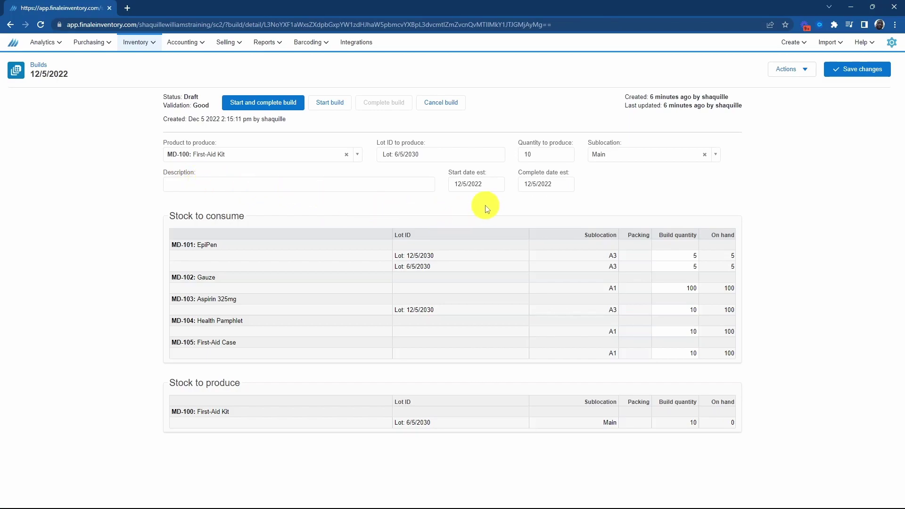
# - Start and complete the build, then review the consumed EpiPen lots, including 12/5/2030
pyautogui.click(247, 109)
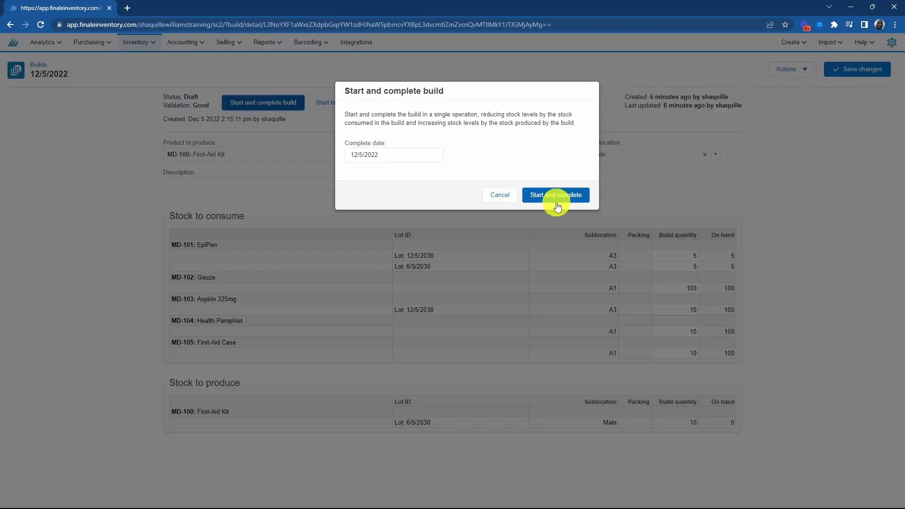
pyautogui.click(571, 198)
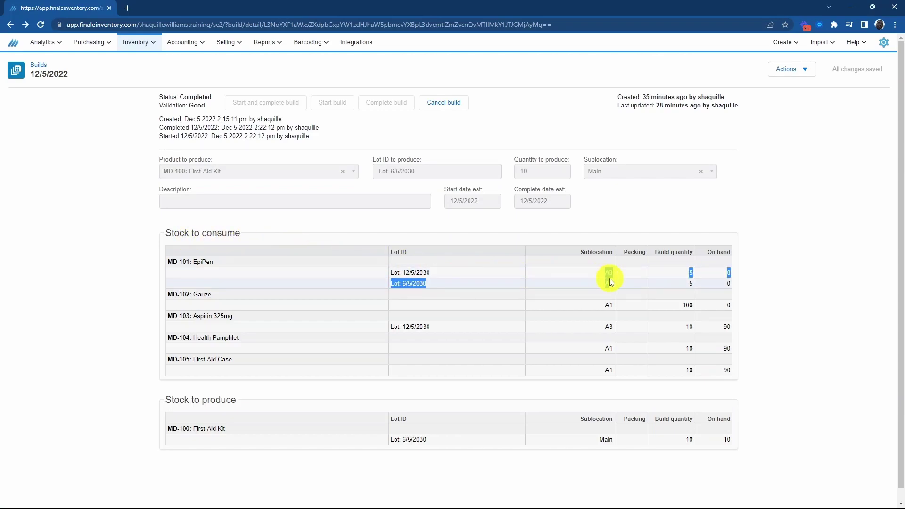
pyautogui.moveTo(600, 277); pyautogui.dragTo(613, 284)
pyautogui.moveTo(490, 279); pyautogui.dragTo(402, 276)
pyautogui.click(687, 275)
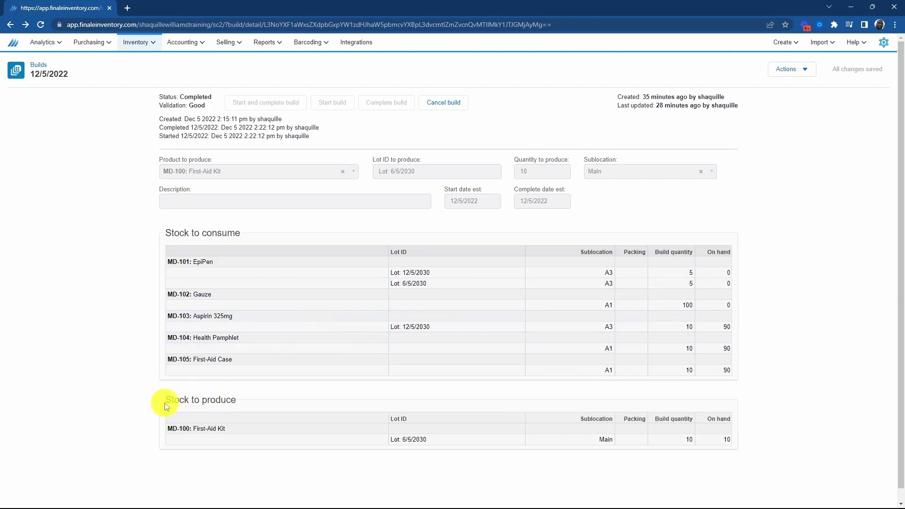
# - Review the Stock to produce table showing 10 First-Aid Kits produced
pyautogui.moveTo(165, 406); pyautogui.dragTo(228, 406)
pyautogui.click(401, 411)
pyautogui.click(689, 440)
pyautogui.click(535, 174)
pyautogui.click(136, 42)
# - View stock and check 10 First-Aid Kits plus the reduced Aspirin-to-First-Aid Case quantities
pyautogui.click(137, 63)
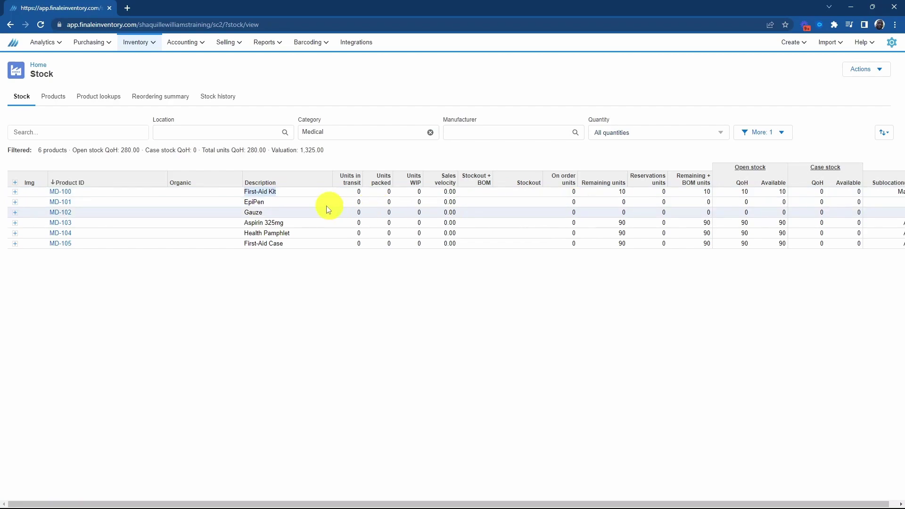
pyautogui.click(279, 204)
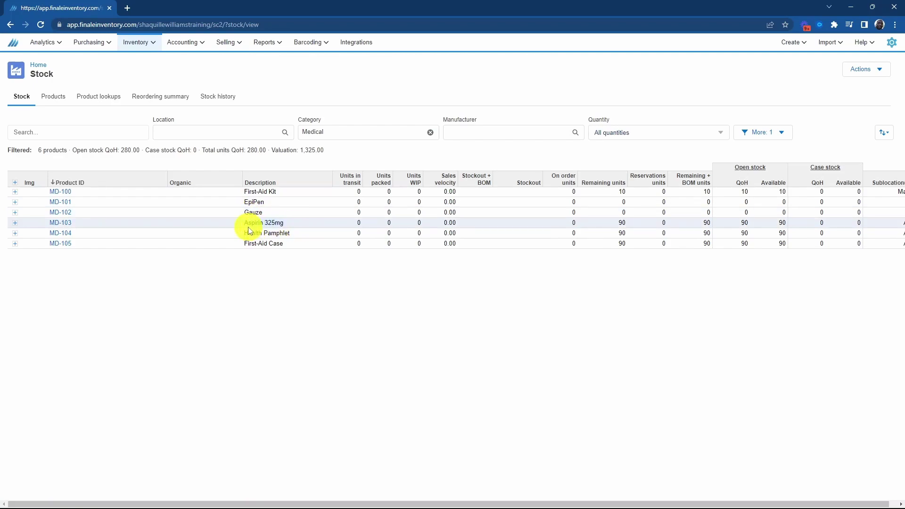
pyautogui.moveTo(248, 225); pyautogui.dragTo(285, 248)
pyautogui.click(290, 266)
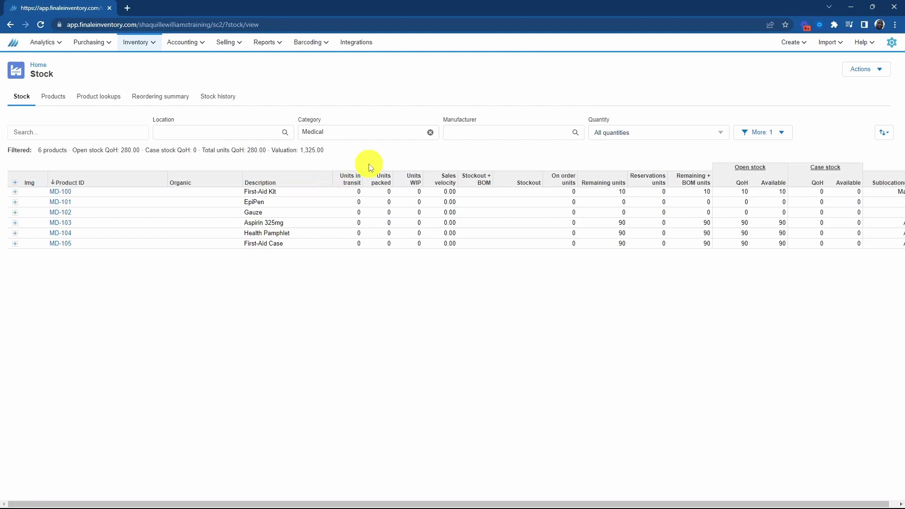
# - Open Stock history and filter it to the Medical category
pyautogui.click(144, 42)
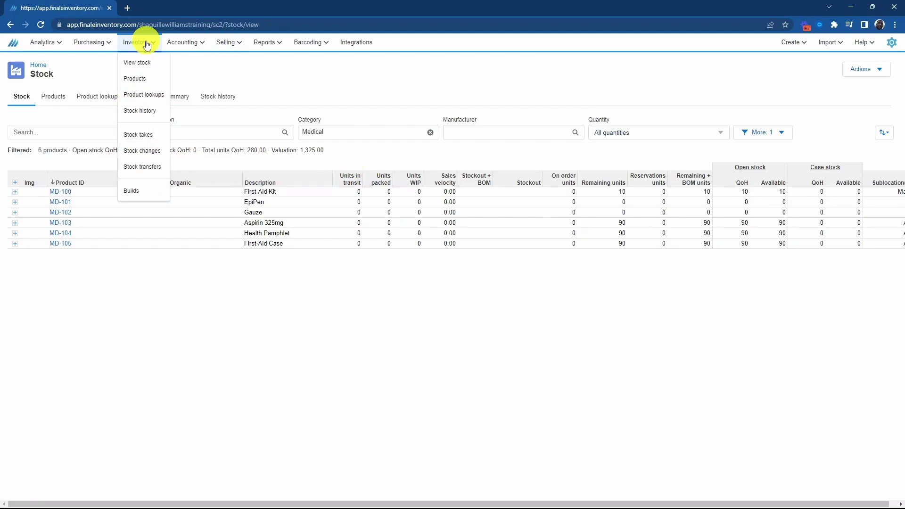
pyautogui.click(144, 111)
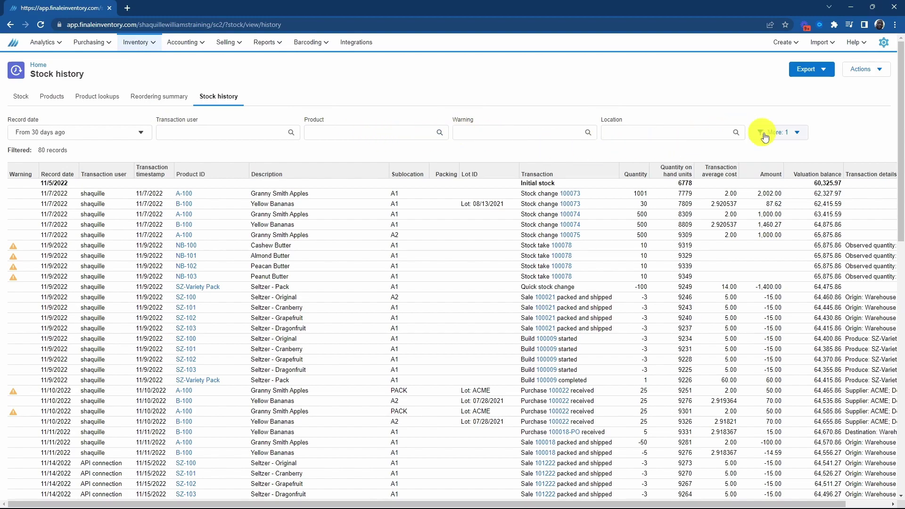
pyautogui.click(784, 140)
pyautogui.click(597, 224)
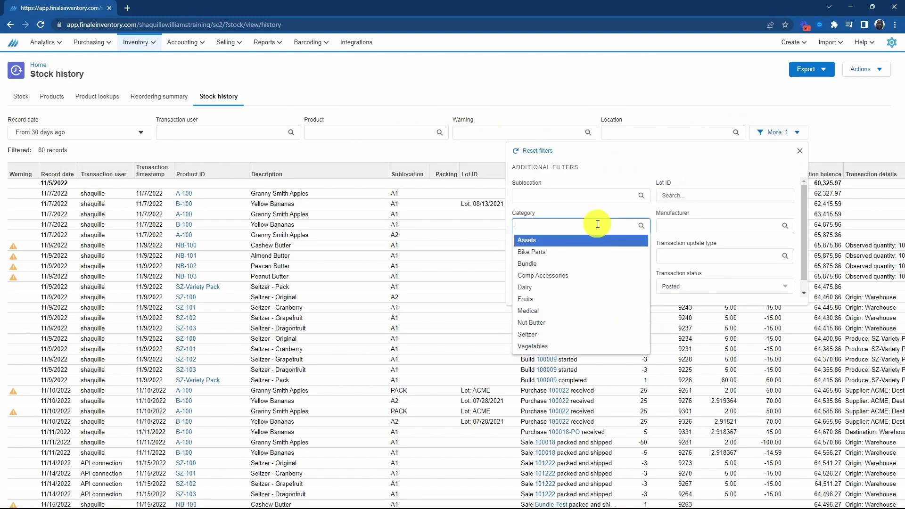
pyautogui.write('med')
pyautogui.click(597, 240)
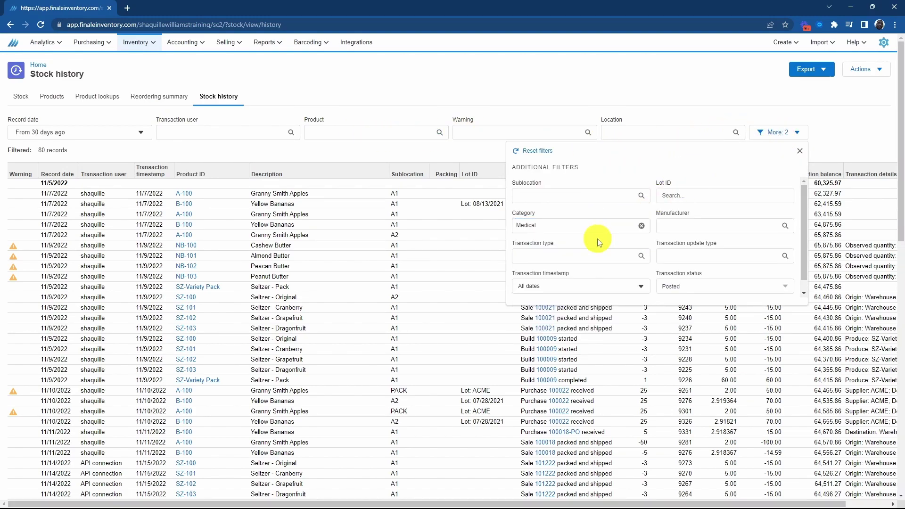
pyautogui.click(487, 161)
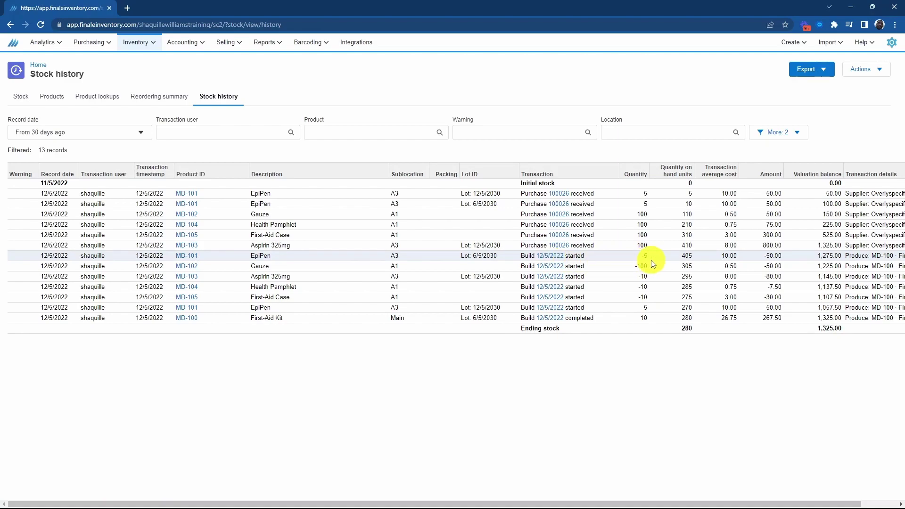
# - Review the EpiPen consumption from lots 6/5/2030 and 12/5/2030 and the completed build row
pyautogui.moveTo(497, 258); pyautogui.dragTo(461, 257)
pyautogui.click(509, 312)
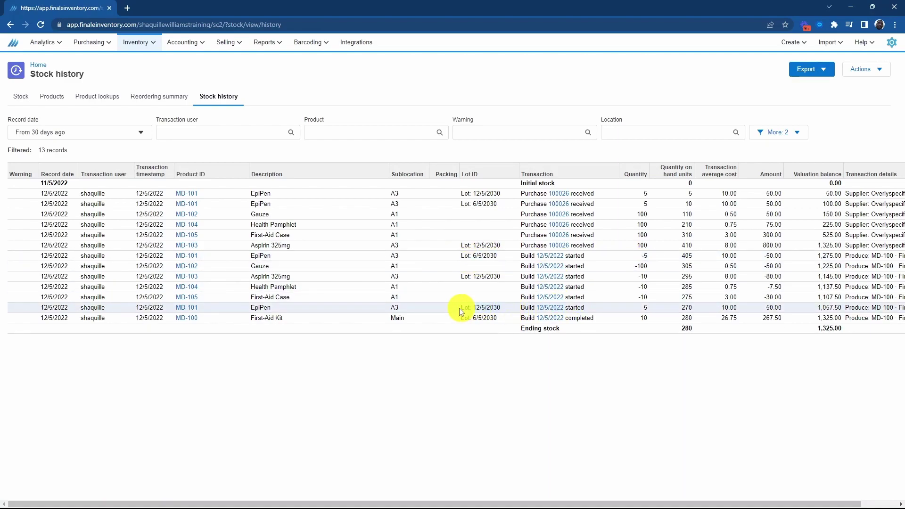
pyautogui.moveTo(452, 313); pyautogui.dragTo(504, 309)
pyautogui.moveTo(608, 323); pyautogui.dragTo(318, 330)
pyautogui.click(261, 320)
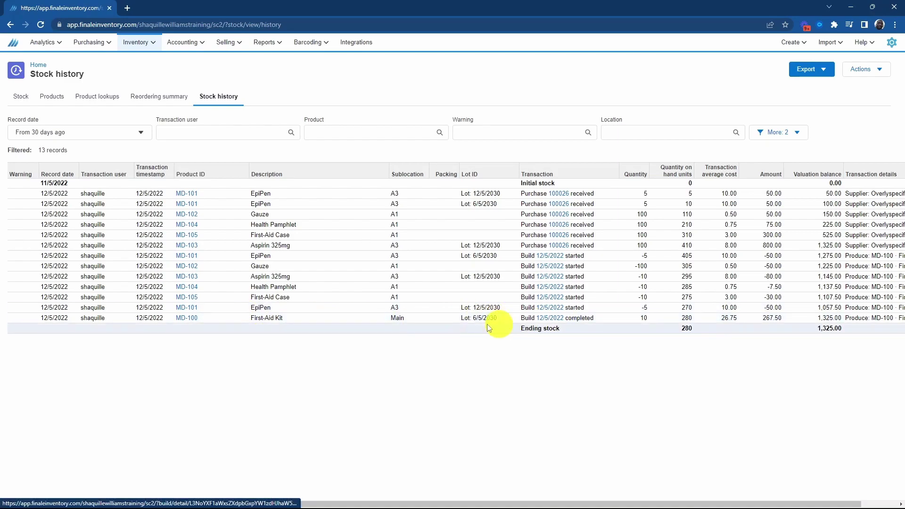
# - Review the Products list average costs, confirming First-Aid Kit at 26.75 alongside components MD-101 to MD-105
pyautogui.click(56, 100)
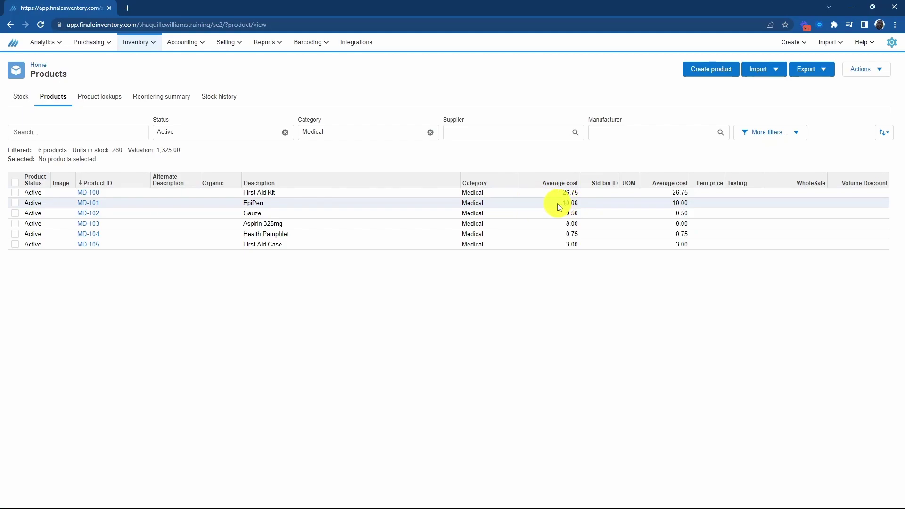
pyautogui.moveTo(554, 204); pyautogui.dragTo(583, 246)
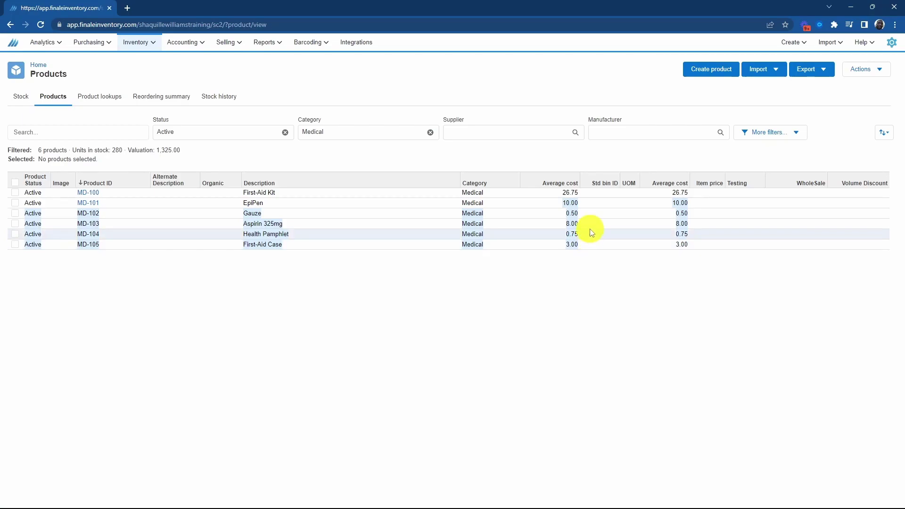
pyautogui.click(277, 196)
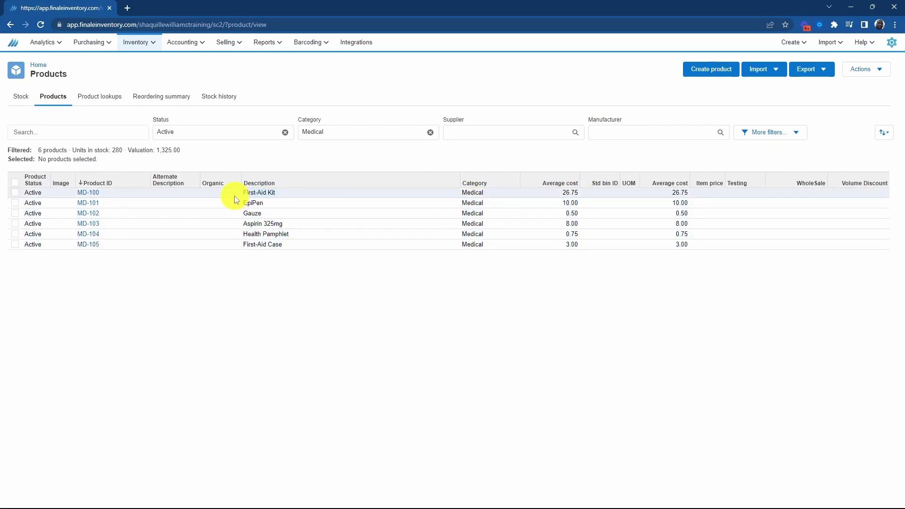